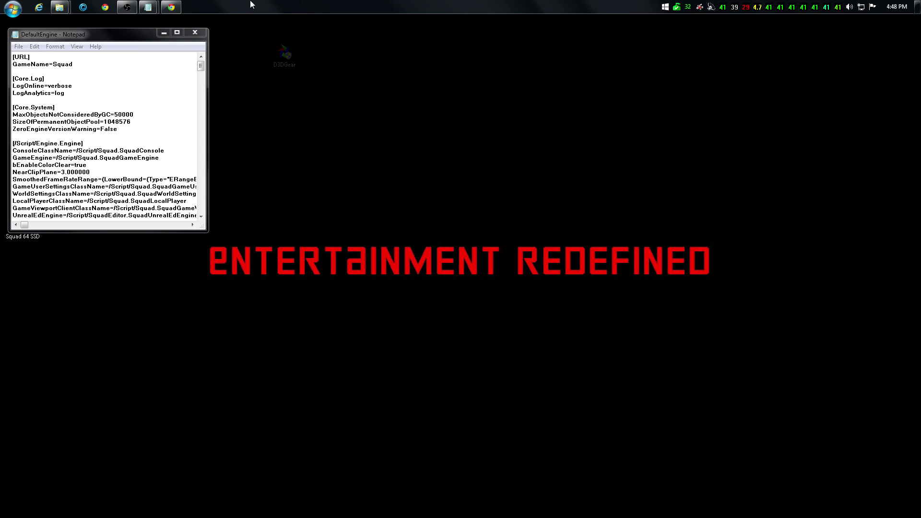
Bring Chrome, showing the YouTube video, back in front of Notepad.
{"action": "left_click", "coordinate": [171, 6]}
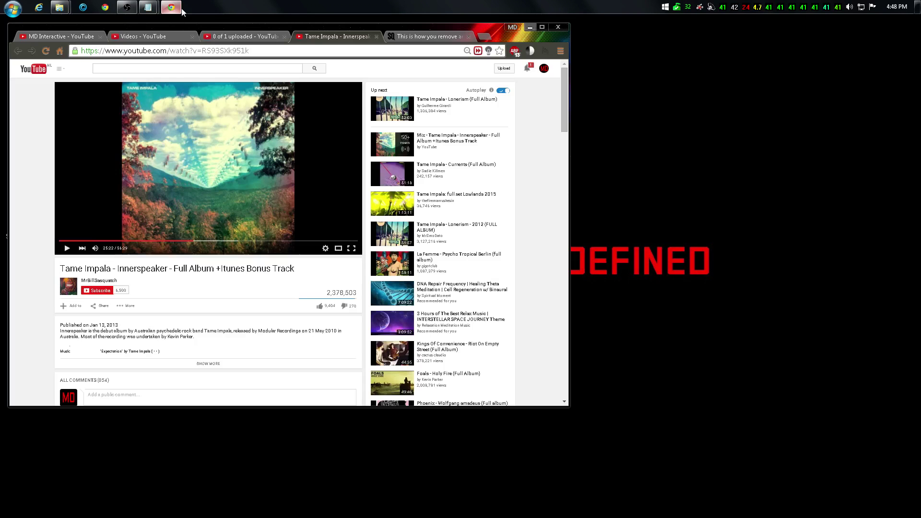
Switch to the 'This is how you remove anti-aliasing' thread and read its DefaultEngine.ini instructions.
{"action": "left_click", "coordinate": [426, 38]}
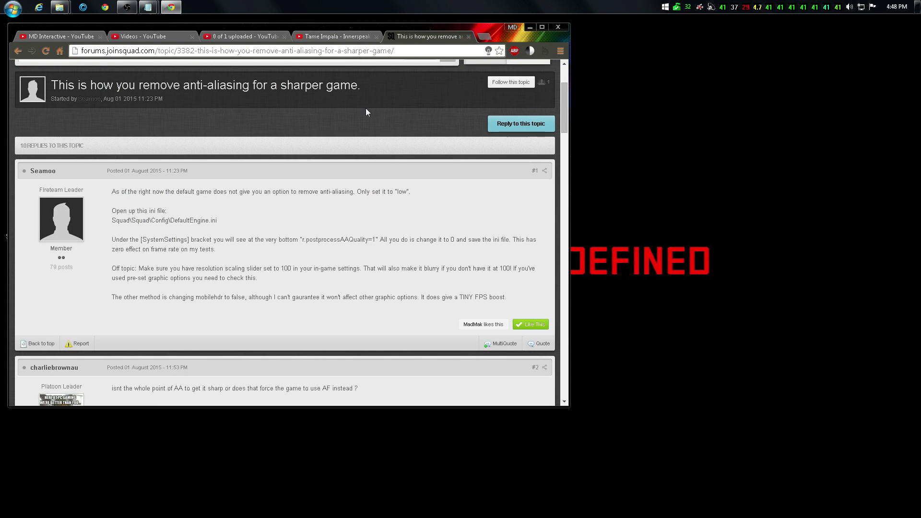
{"action": "scroll", "coordinate": [565, 103], "scroll_direction": "down", "scroll_amount": 2}
{"action": "scroll", "coordinate": [565, 101], "scroll_direction": "up", "scroll_amount": 1}
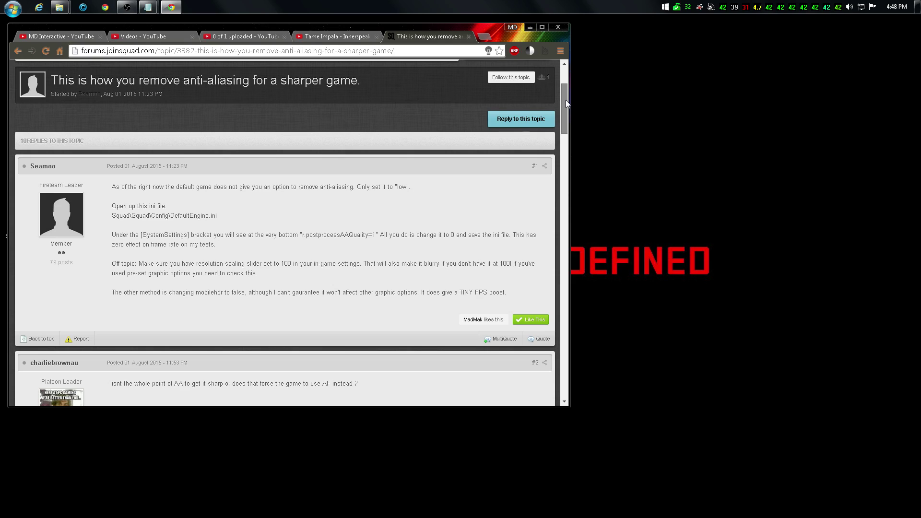
{"action": "left_click_drag", "start_coordinate": [566, 99], "coordinate": [566, 115]}
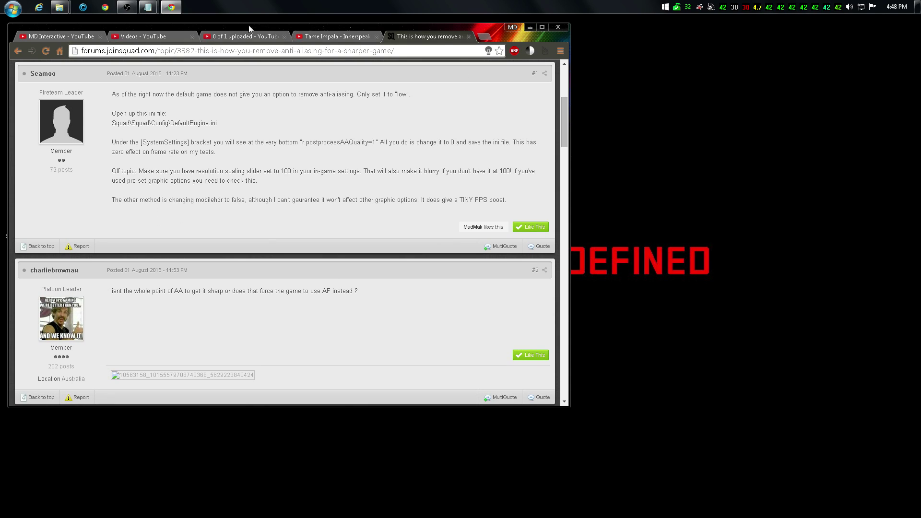
Move the DefaultEngine Notepad window right and shrink the Config folder window beneath it.
{"action": "mouse_move", "coordinate": [149, 7]}
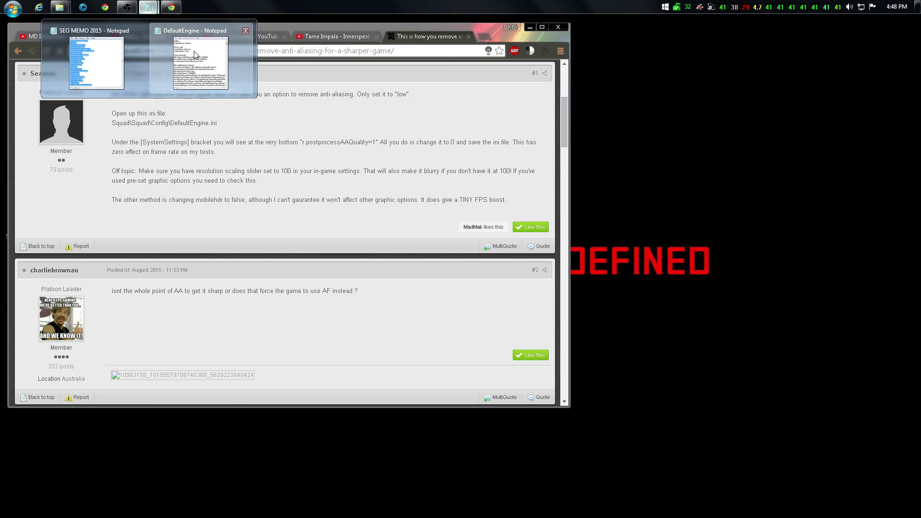
{"action": "left_click", "coordinate": [192, 34]}
{"action": "left_click_drag", "start_coordinate": [114, 34], "coordinate": [695, 37]}
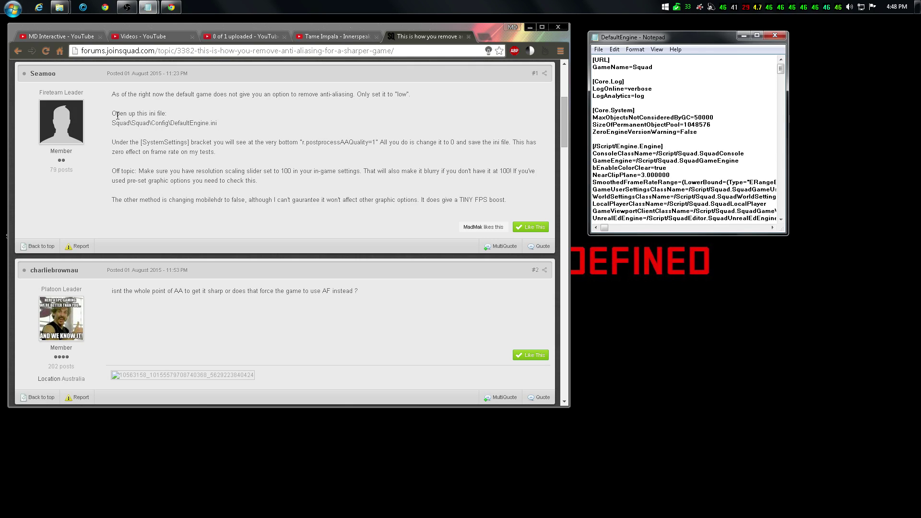
{"action": "mouse_move", "coordinate": [59, 7]}
{"action": "left_click", "coordinate": [146, 58]}
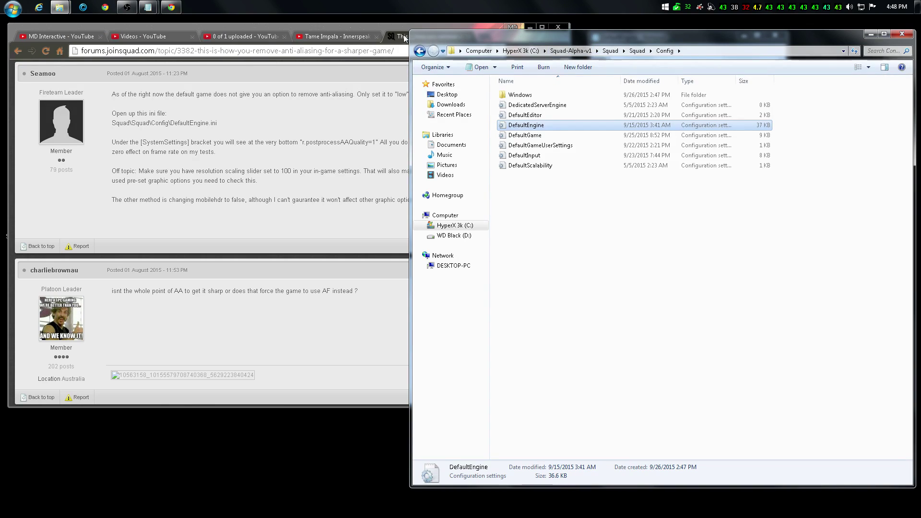
{"action": "left_click_drag", "start_coordinate": [410, 31], "coordinate": [536, 115]}
{"action": "left_click_drag", "start_coordinate": [598, 125], "coordinate": [567, 236]}
Open DefaultEngine from Squad-Alpha-v1\Squad\Squad\Config and close the older DefaultEngine window.
{"action": "left_click", "coordinate": [679, 260]}
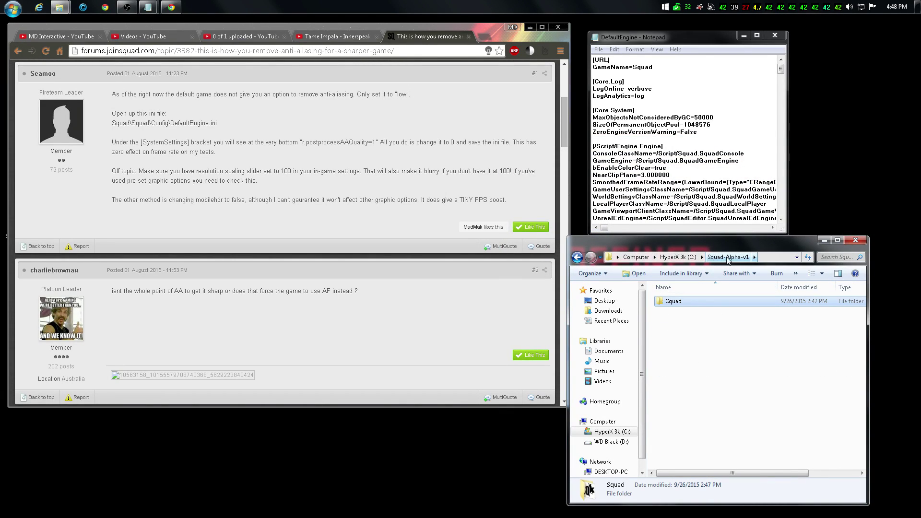
{"action": "double_click", "coordinate": [680, 302]}
{"action": "double_click", "coordinate": [681, 314]}
{"action": "double_click", "coordinate": [682, 313]}
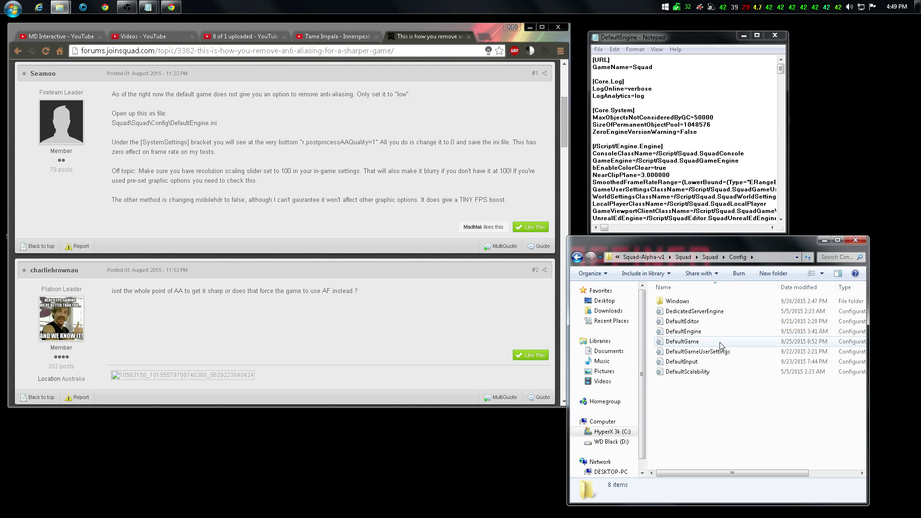
{"action": "double_click", "coordinate": [683, 331]}
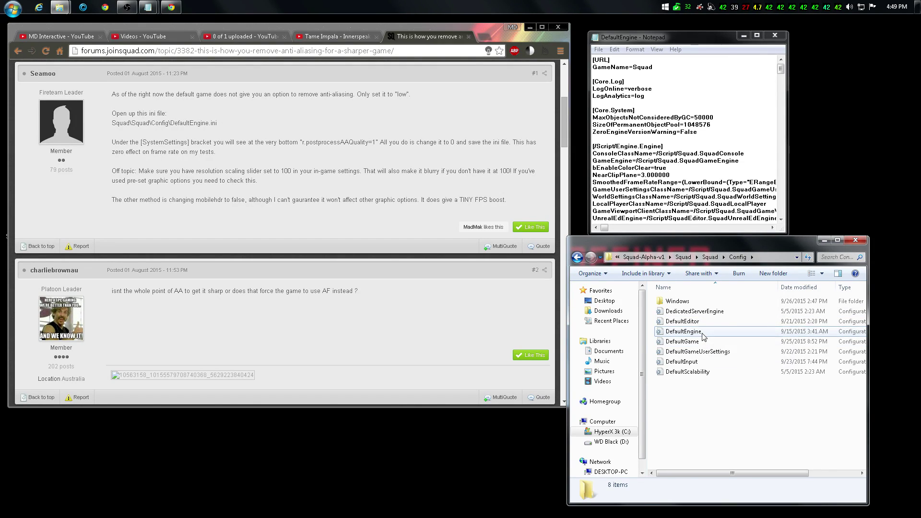
{"action": "left_click", "coordinate": [774, 36]}
Scroll to [SystemSettings] and delete the 1 after r.postprocessAAQuality=.
{"action": "left_click_drag", "start_coordinate": [142, 33], "coordinate": [709, 35]}
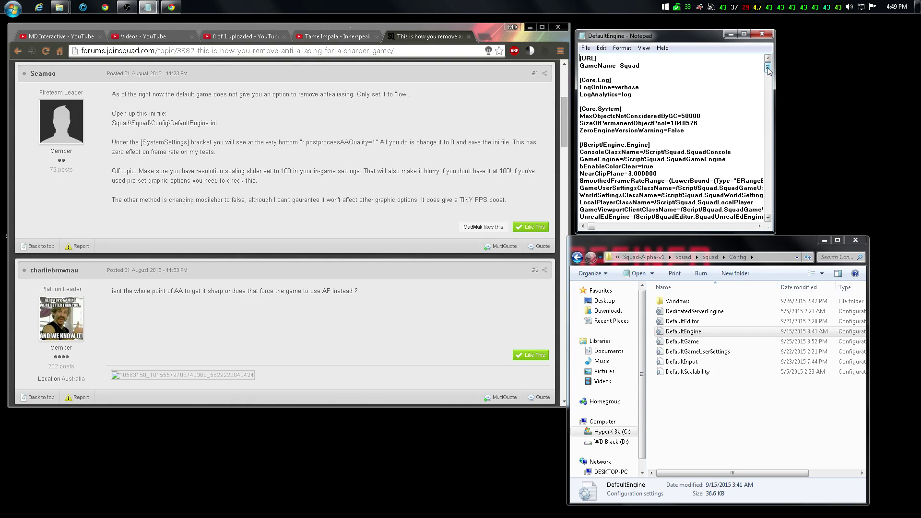
{"action": "left_click_drag", "start_coordinate": [768, 70], "coordinate": [767, 115]}
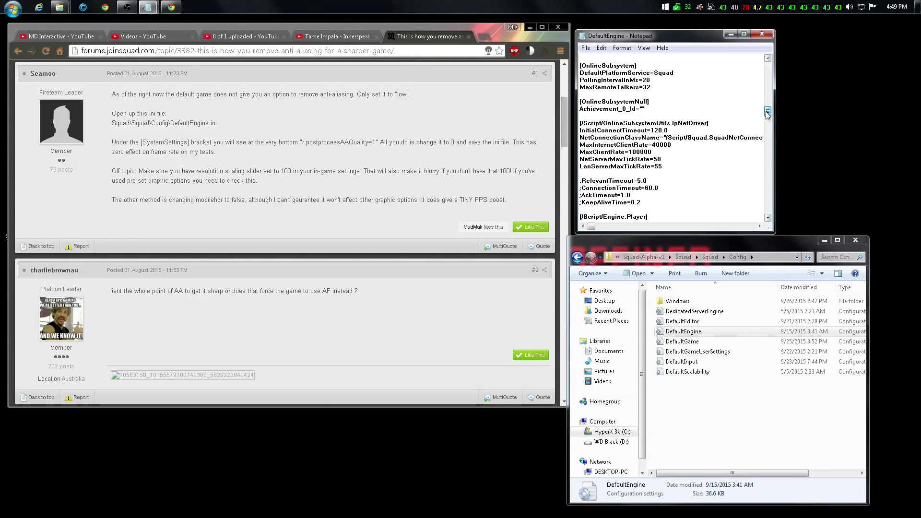
{"action": "left_click_drag", "start_coordinate": [768, 114], "coordinate": [766, 96]}
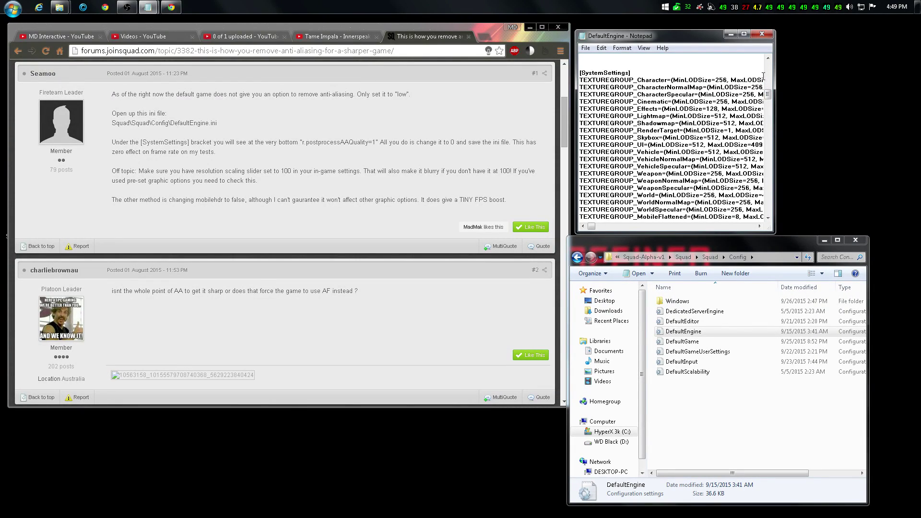
{"action": "left_click_drag", "start_coordinate": [769, 94], "coordinate": [768, 104]}
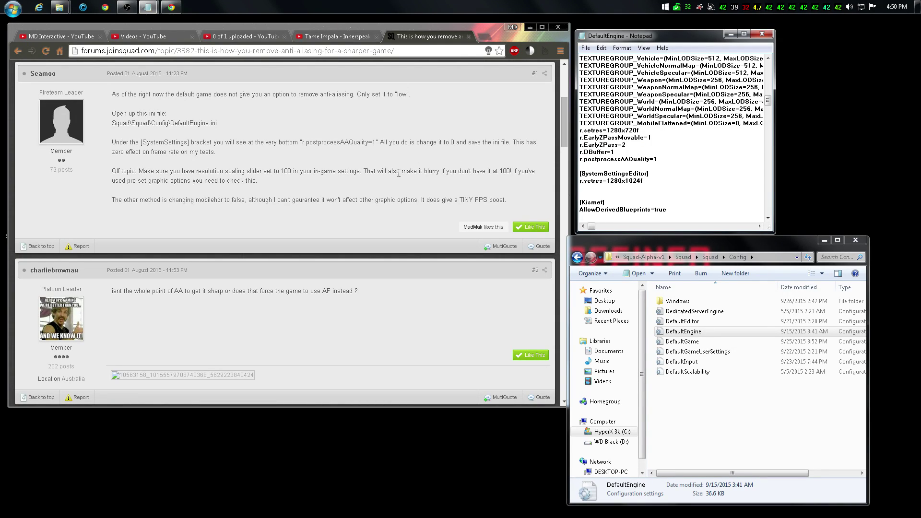
{"action": "key", "text": "BackSpace"}
Save DefaultEngine with r.postprocessAAQuality=0 and return to the file's text.
{"action": "left_click", "coordinate": [586, 48]}
{"action": "left_click", "coordinate": [594, 78]}
{"action": "scroll", "coordinate": [563, 127], "scroll_direction": "up", "scroll_amount": 1}
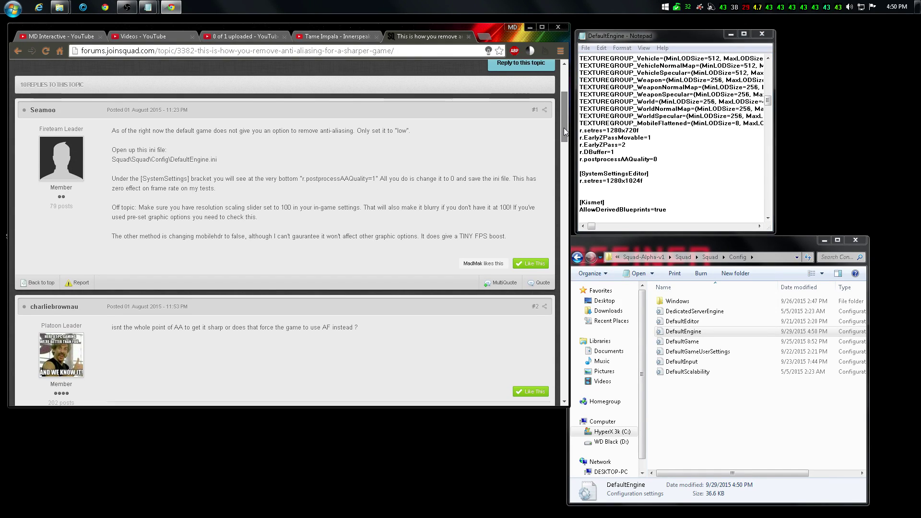
{"action": "scroll", "coordinate": [565, 128], "scroll_direction": "down", "scroll_amount": 1}
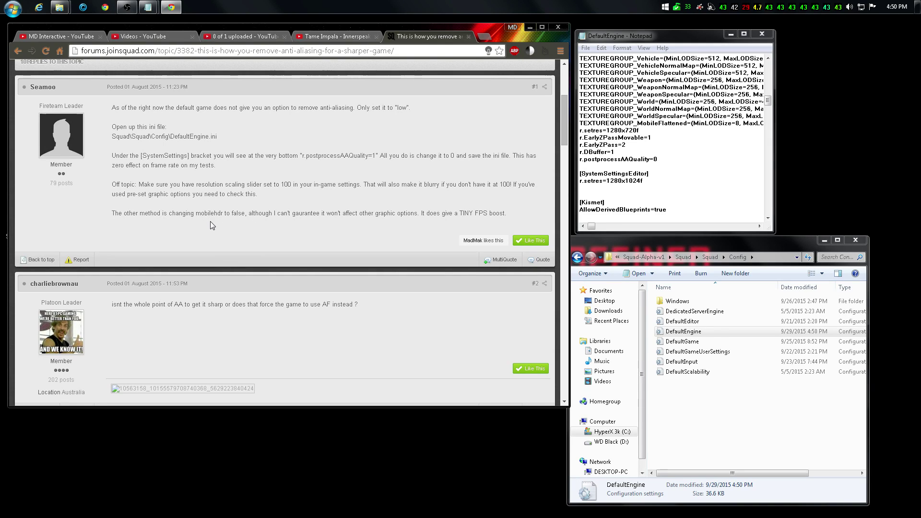
{"action": "left_click", "coordinate": [675, 178]}
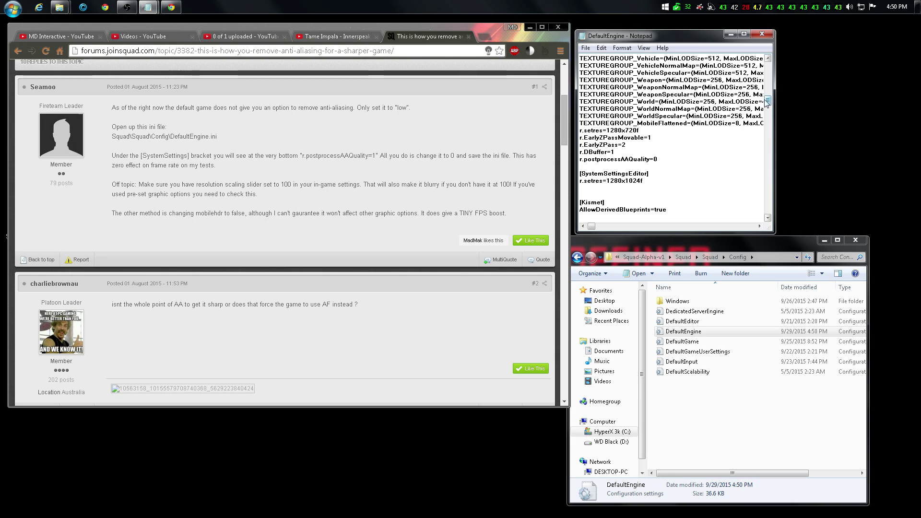
{"action": "left_click_drag", "start_coordinate": [768, 100], "coordinate": [768, 96]}
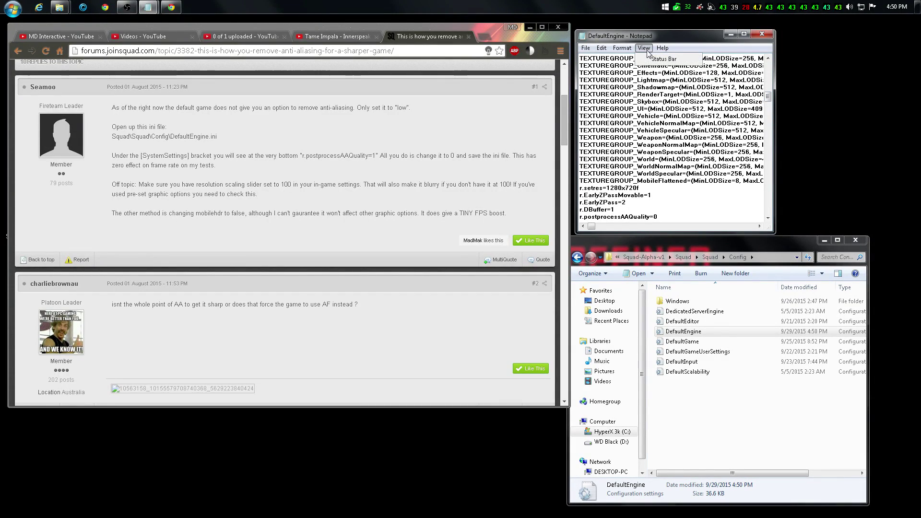
Find 'mobile' in the file to jump to the RendererSettings section.
{"action": "left_click", "coordinate": [602, 49]}
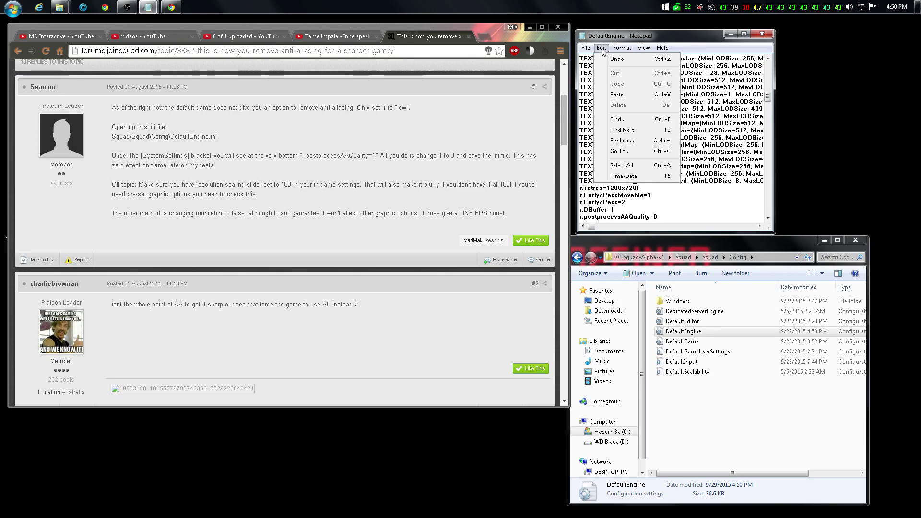
{"action": "left_click", "coordinate": [617, 119]}
{"action": "type", "text": "mobile"}
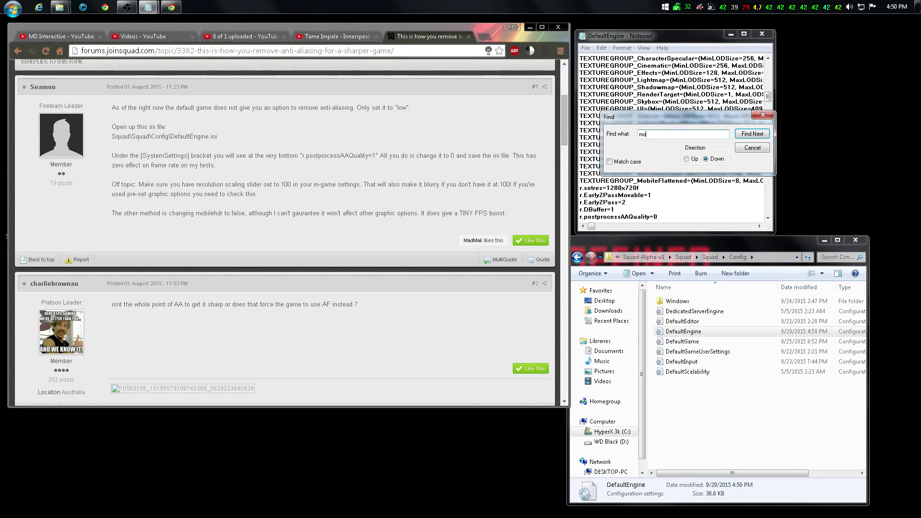
{"action": "left_click", "coordinate": [752, 135]}
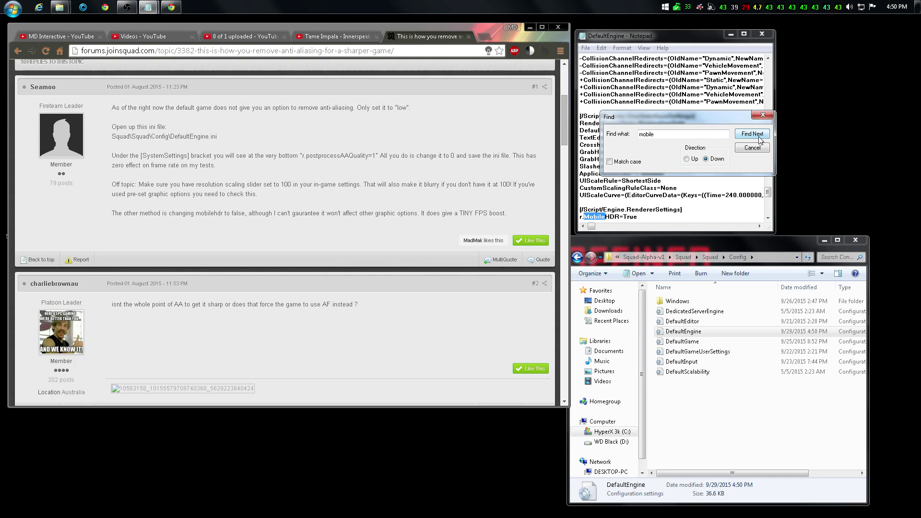
{"action": "left_click", "coordinate": [764, 115]}
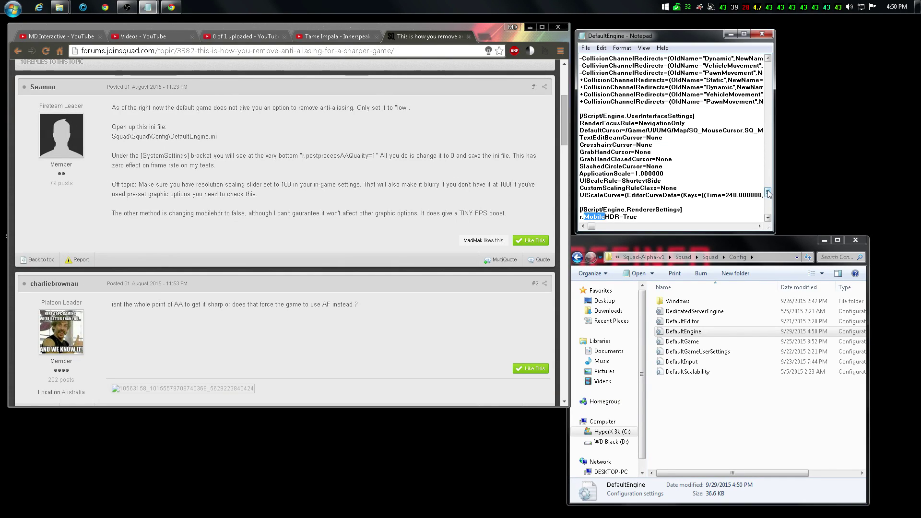
Place the caret at the end of the r.MobileHDR=True line.
{"action": "scroll", "coordinate": [768, 194], "scroll_direction": "down", "scroll_amount": 3}
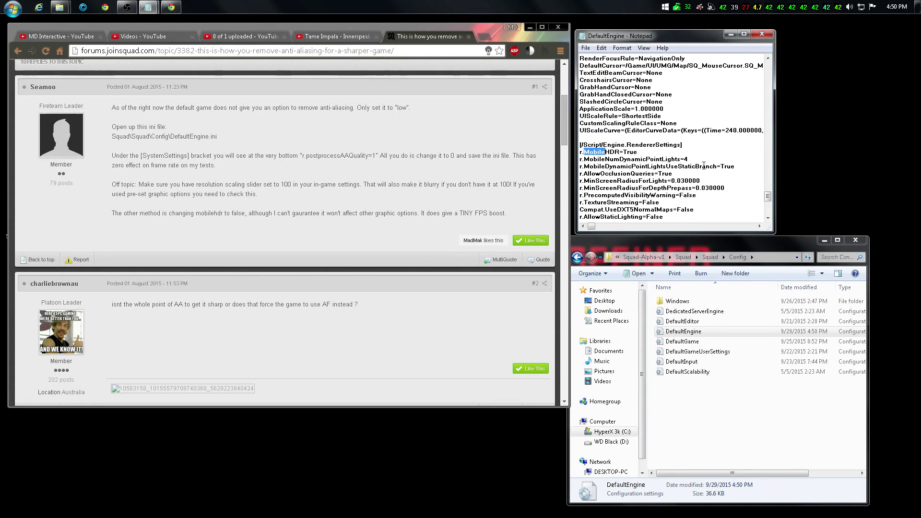
{"action": "scroll", "coordinate": [770, 204], "scroll_direction": "down", "scroll_amount": 4}
{"action": "scroll", "coordinate": [770, 204], "scroll_direction": "up", "scroll_amount": 4}
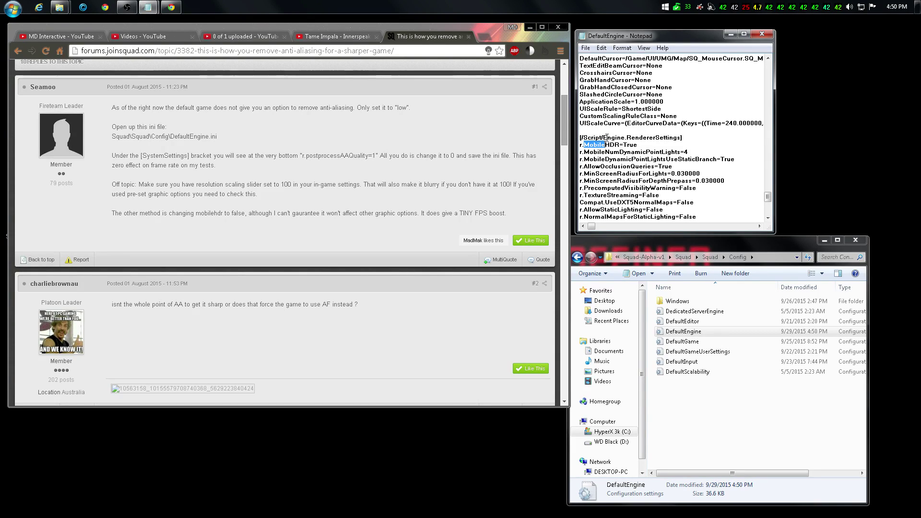
{"action": "left_click", "coordinate": [636, 145]}
{"action": "left_click_drag", "start_coordinate": [768, 197], "coordinate": [769, 204]}
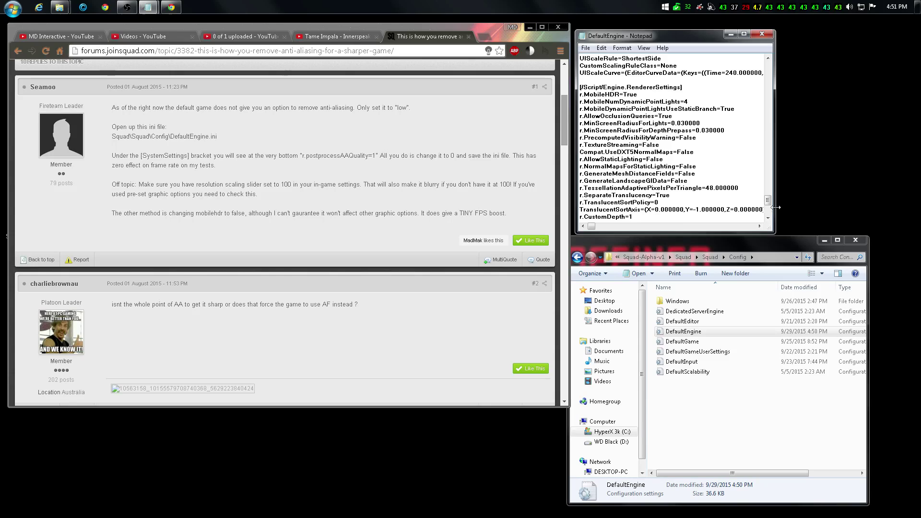
{"action": "scroll", "coordinate": [764, 201], "scroll_direction": "down", "scroll_amount": 2}
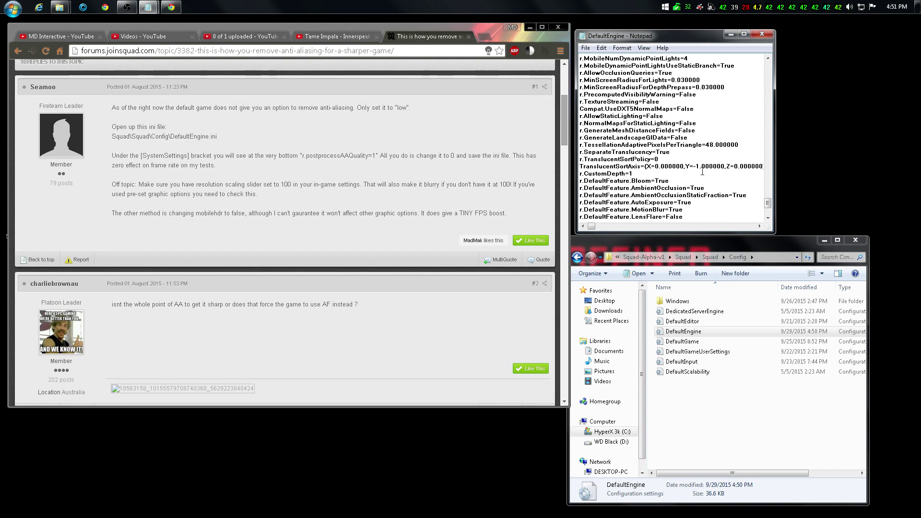
{"action": "scroll", "coordinate": [769, 207], "scroll_direction": "down", "scroll_amount": 3}
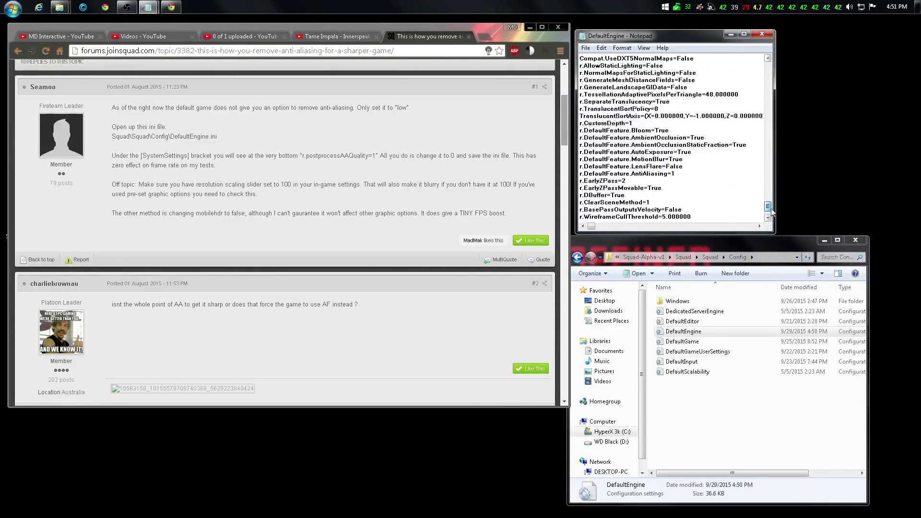
{"action": "left_click_drag", "start_coordinate": [771, 209], "coordinate": [771, 213]}
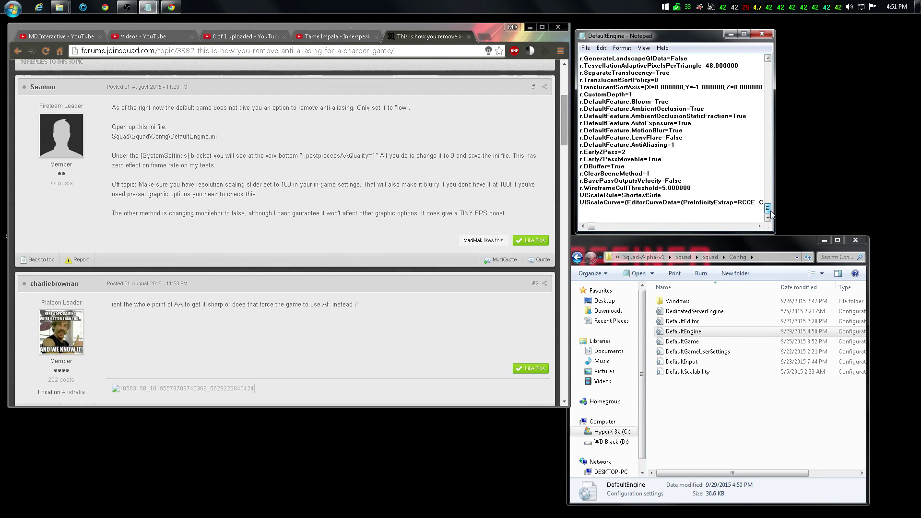
{"action": "scroll", "coordinate": [634, 140], "scroll_direction": "up", "scroll_amount": 7}
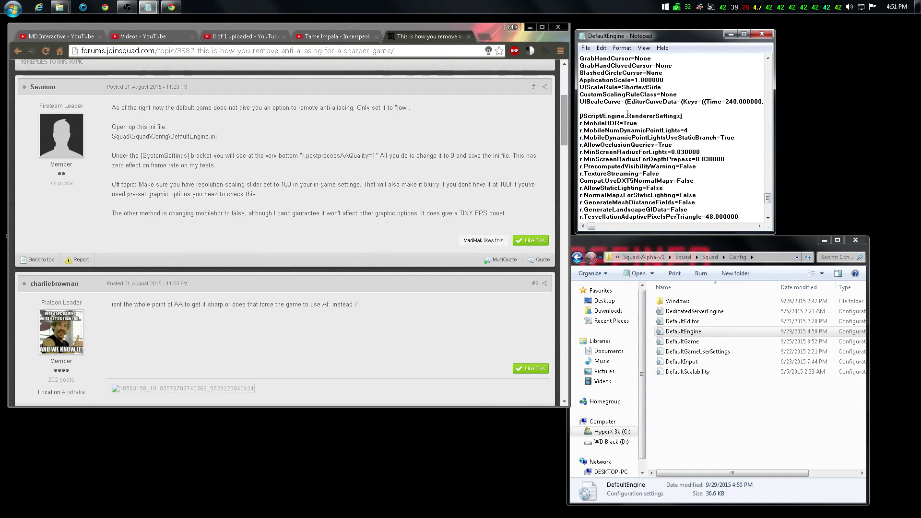
Change r.MobileHDR=True to r.MobileHDR=False and save DefaultEngine.
{"action": "left_click", "coordinate": [586, 48]}
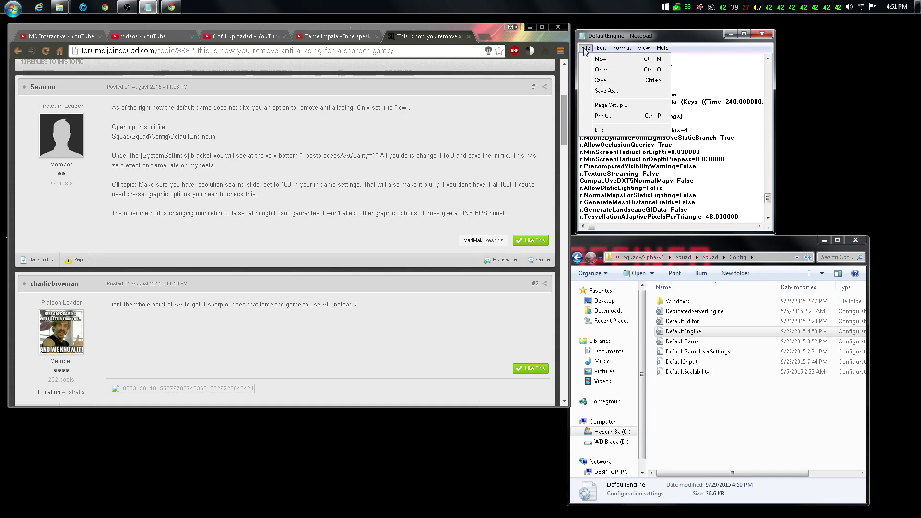
{"action": "left_click", "coordinate": [598, 81]}
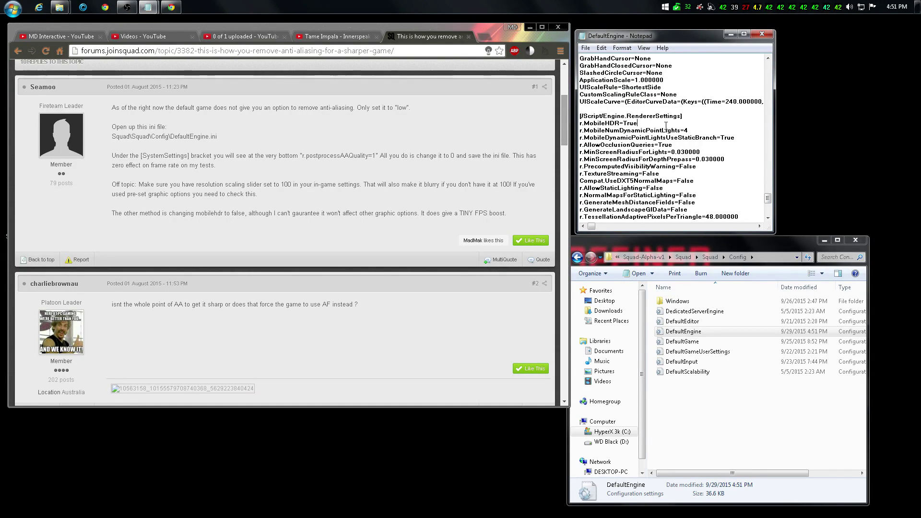
{"action": "key", "text": "BackSpace"}
{"action": "key", "text": "BackSpace"}
{"action": "key", "text": "BackSpace"}
{"action": "key", "text": "BackSpace"}
{"action": "type", "text": "False"}
{"action": "left_click", "coordinate": [587, 48]}
{"action": "left_click", "coordinate": [599, 79]}
Shift the Notepad window slightly to the right.
{"action": "mouse_move", "coordinate": [767, 199]}
{"action": "left_mouse_down"}
{"action": "mouse_move", "coordinate": [778, 215]}
{"action": "mouse_move", "coordinate": [773, 195]}
{"action": "left_mouse_up"}
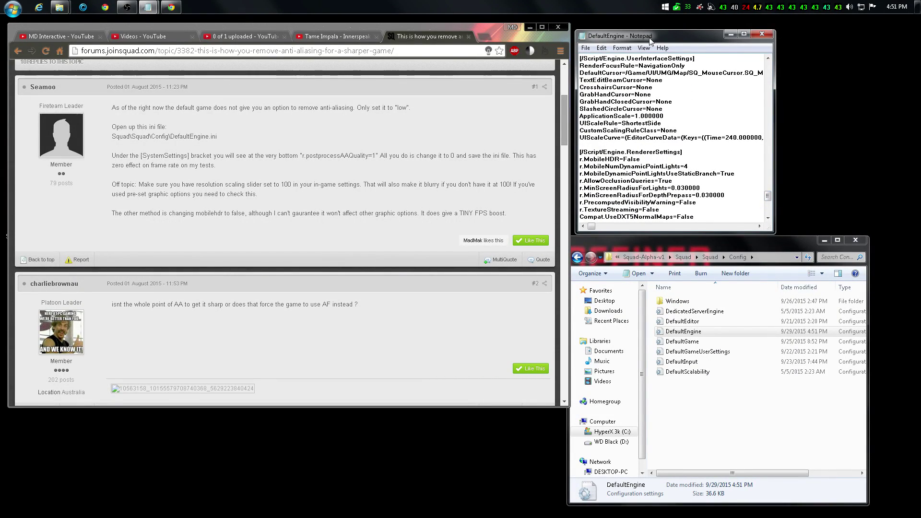
{"action": "left_click_drag", "start_coordinate": [650, 39], "coordinate": [687, 41]}
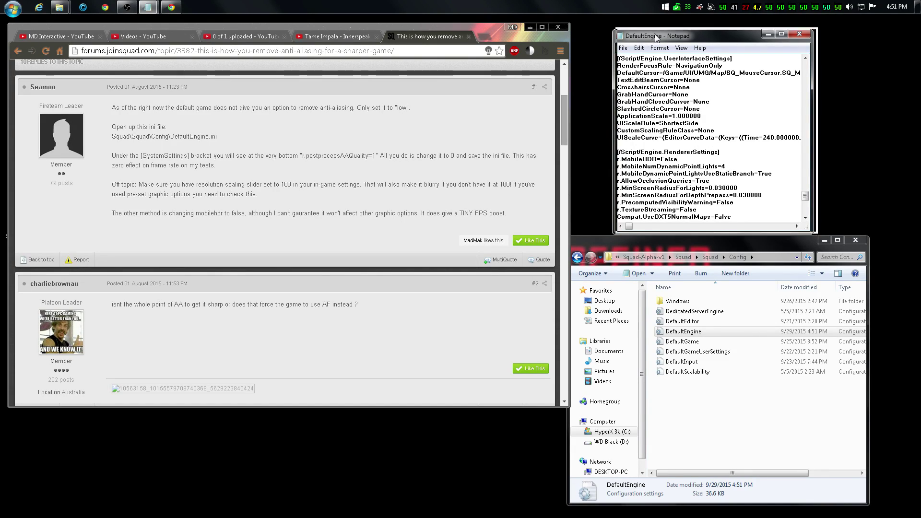
{"action": "left_click_drag", "start_coordinate": [654, 35], "coordinate": [658, 33]}
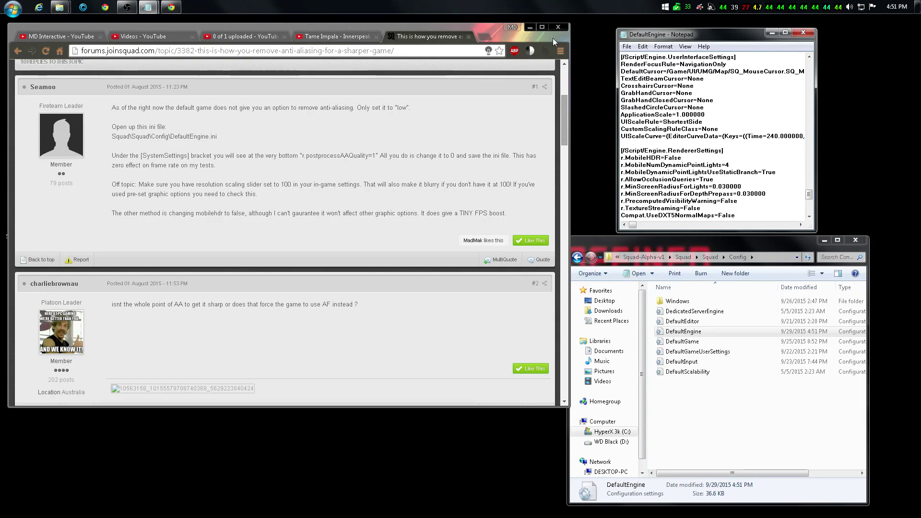